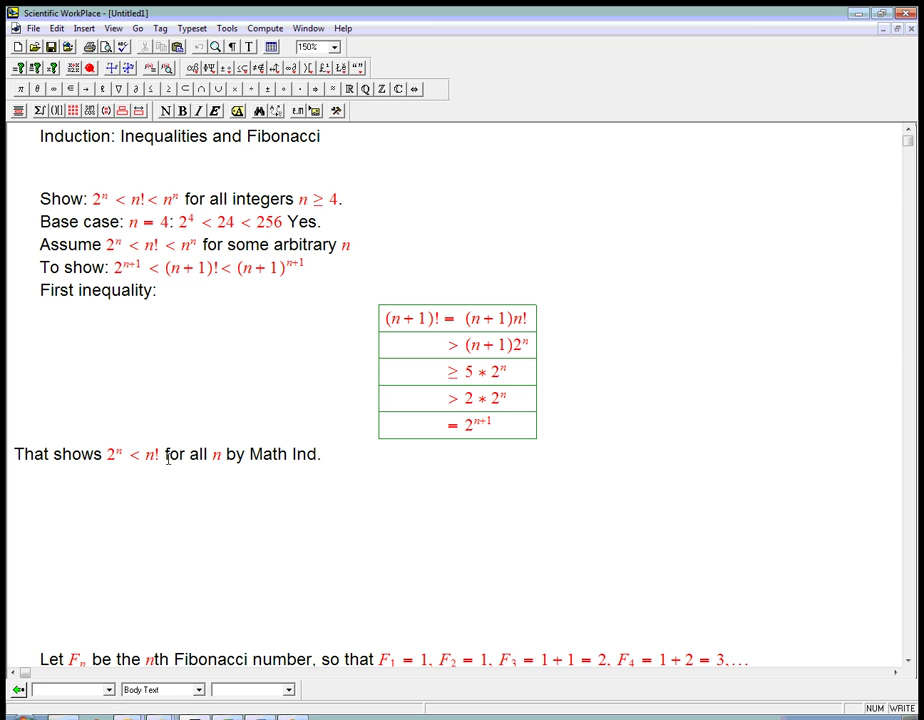
- Add a 'Second inequality:' heading on a new line, followed by a centred display
{"action": "key", "text": "Return"}
{"action": "type", "text": "Second "}
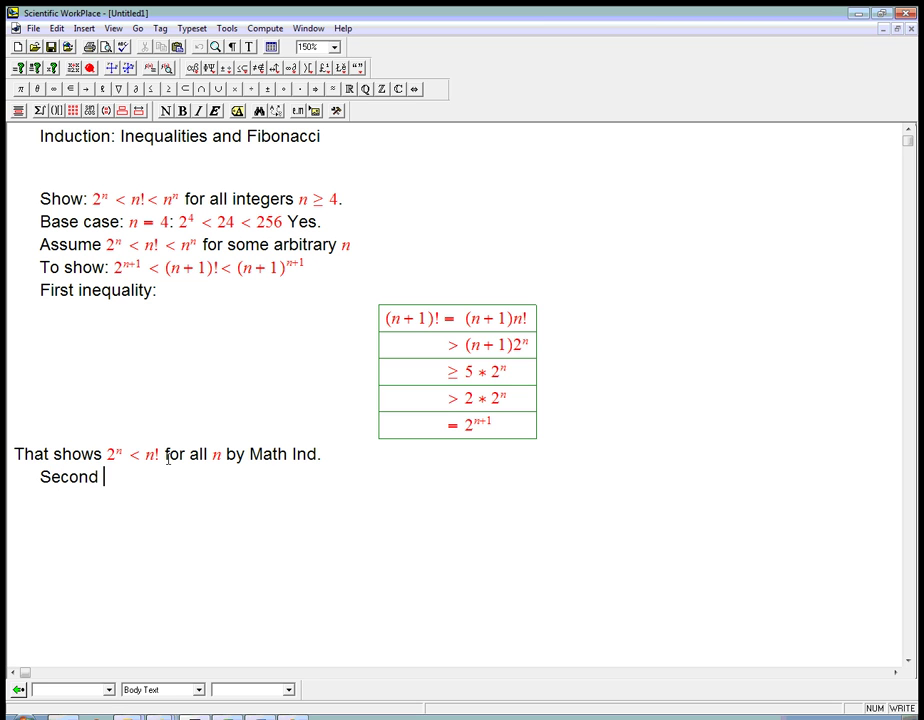
{"action": "type", "text": "inequality:"}
{"action": "key", "text": "ctrl+shift+d"}
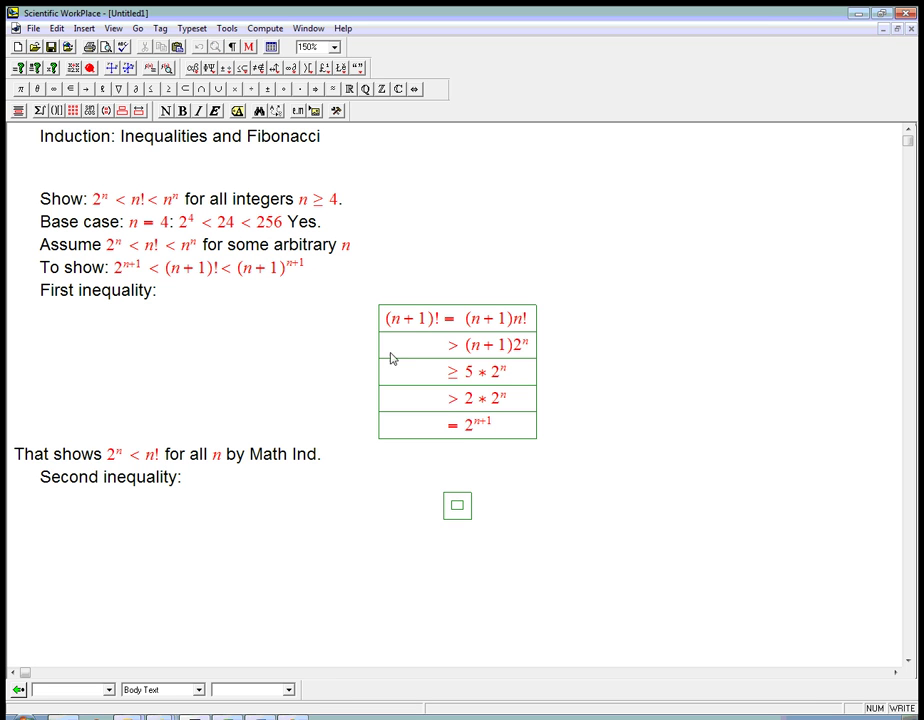
- Copy the row (n+1)! = (n+1)n! into the new display and add a second row
{"action": "left_click_drag", "start_coordinate": [387, 320], "coordinate": [534, 325]}
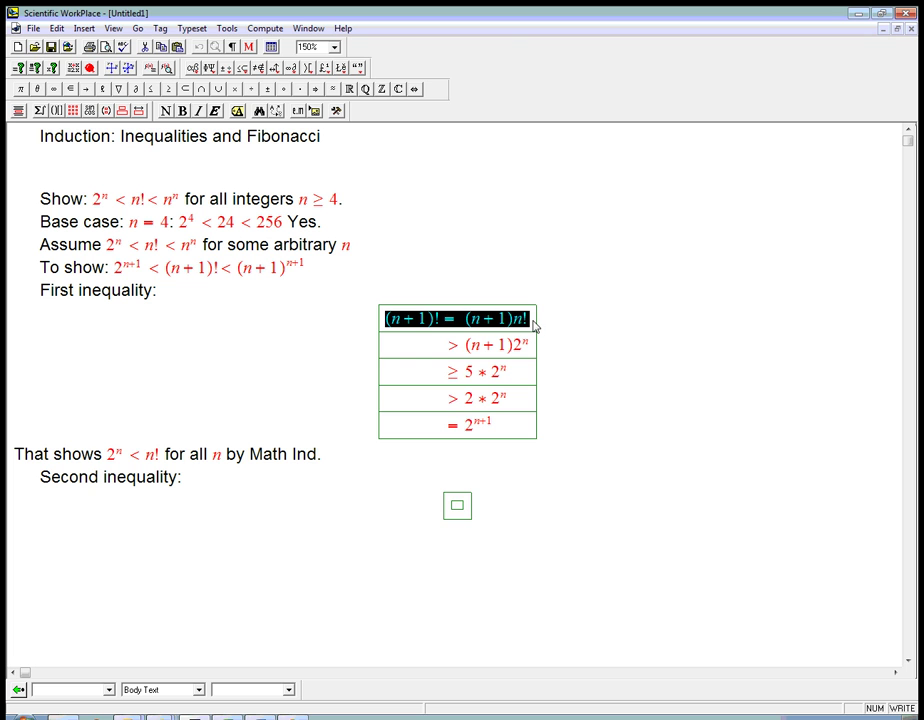
{"action": "key", "text": "ctrl+c"}
{"action": "left_click", "coordinate": [457, 505]}
{"action": "key", "text": "ctrl+v"}
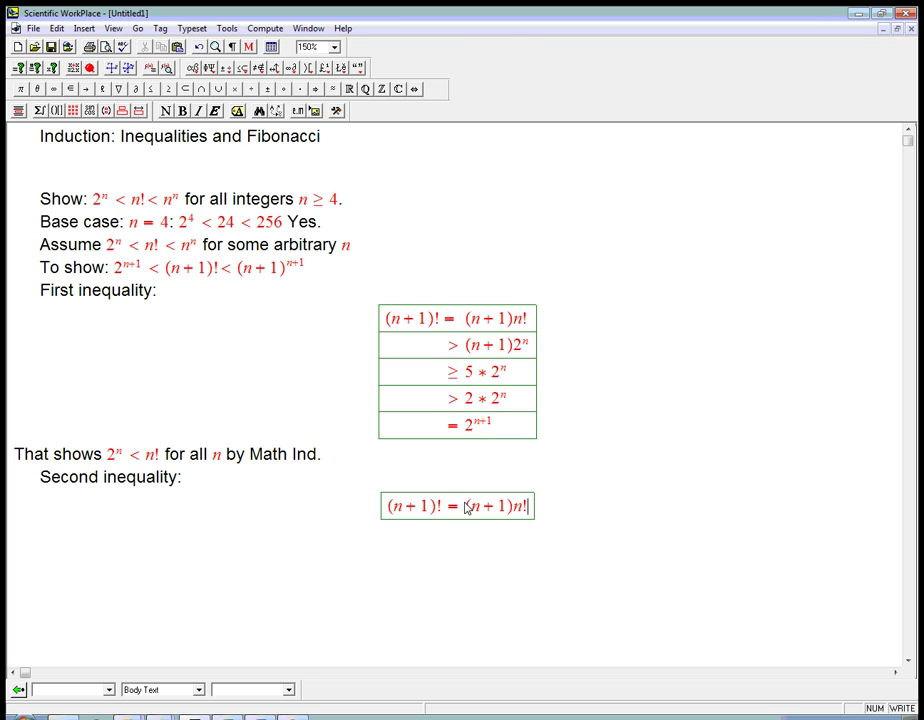
{"action": "key", "text": "Return"}
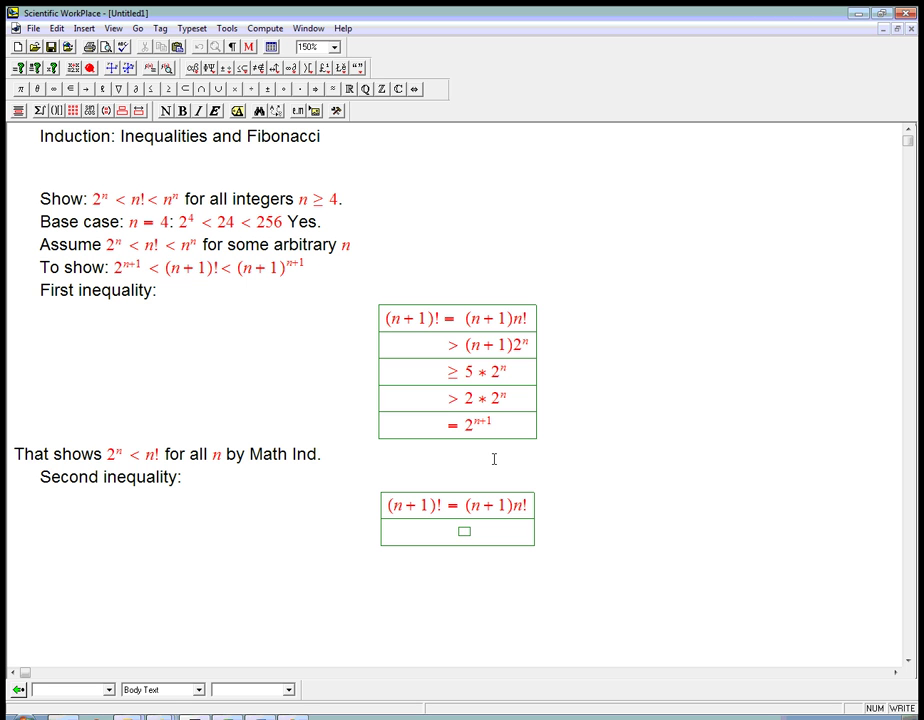
- Write the second row as < (n+1)n^n
{"action": "type", "text": "< (n + 1)n"}
{"action": "key", "text": "ctrl+h"}
{"action": "type", "text": "n^n"}
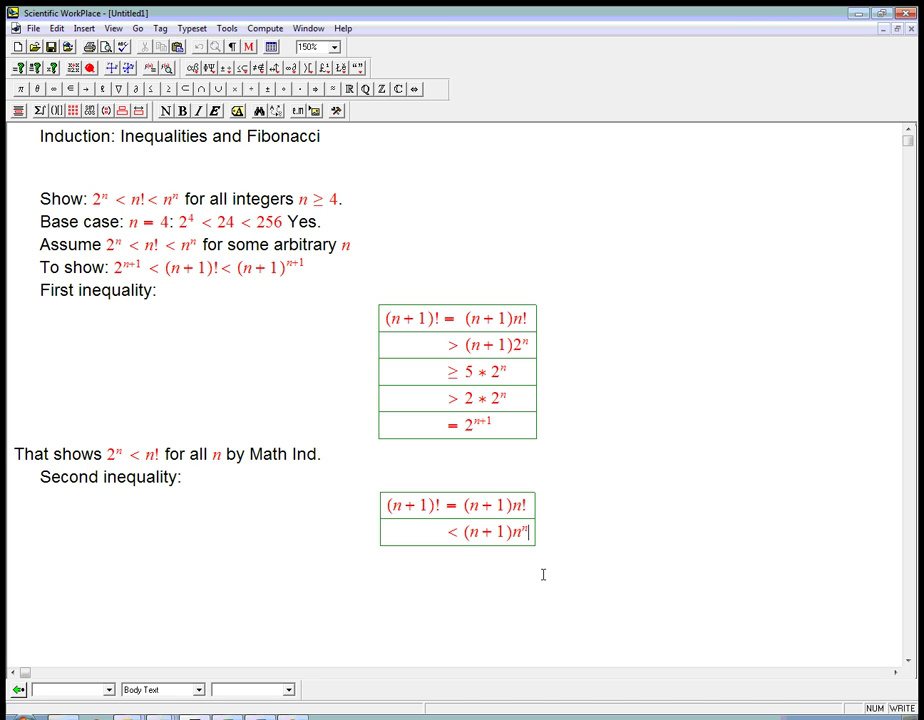
{"action": "key", "text": "Return"}
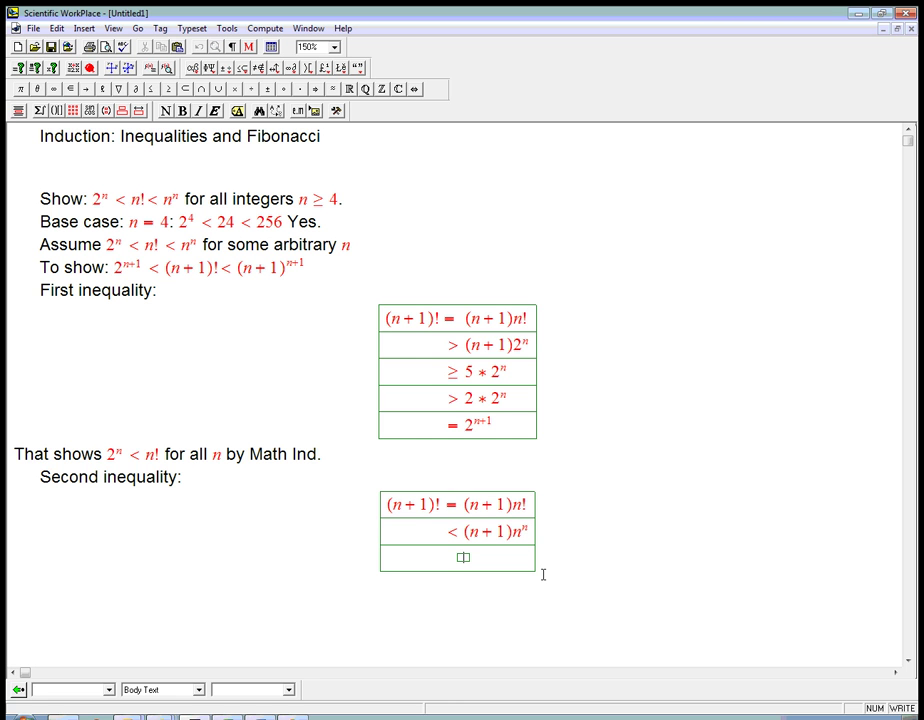
{"action": "key", "text": "BackSpace"}
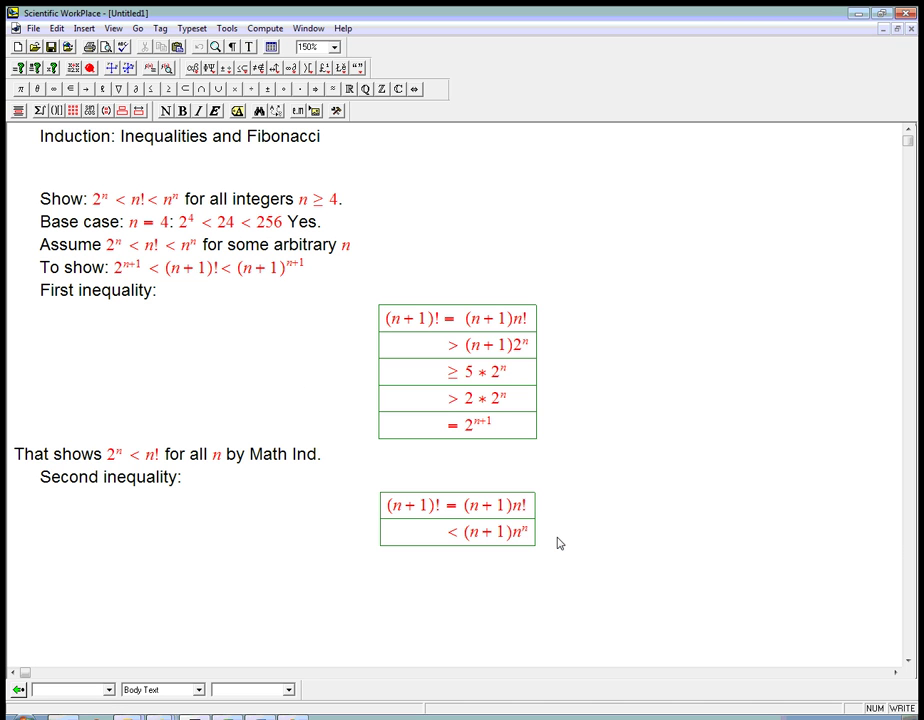
{"action": "key", "text": "ctrl+d"}
- Type (n+1)^{n+1} = (n+1)^n(n+1) in the new display
{"action": "type", "text": "(n)"}
{"action": "type", "text": "+1"}
{"action": "key", "text": "ctrl+h"}
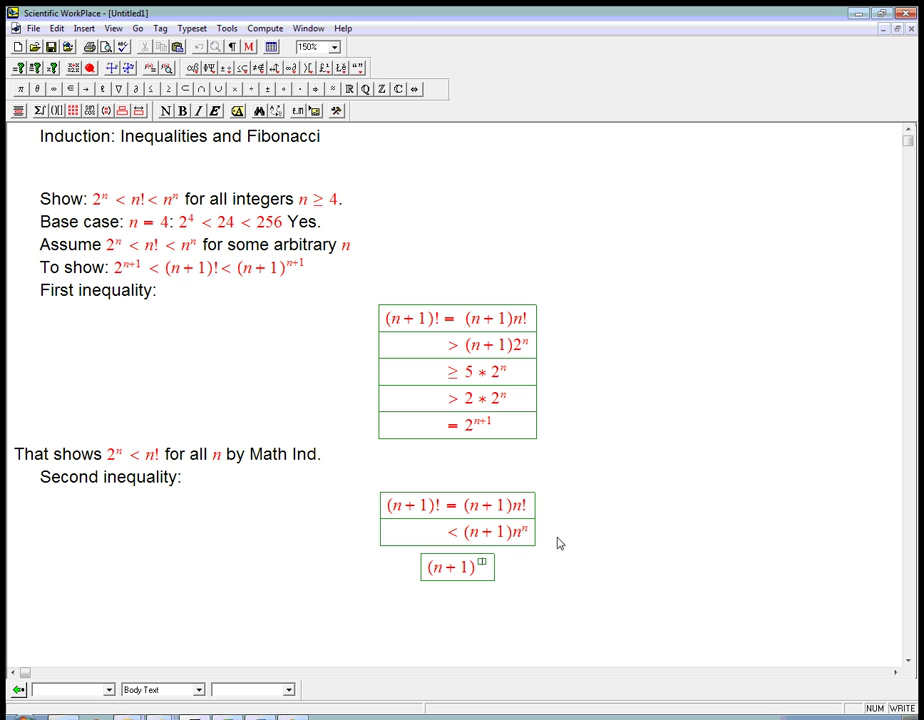
{"action": "type", "text": "n+1"}
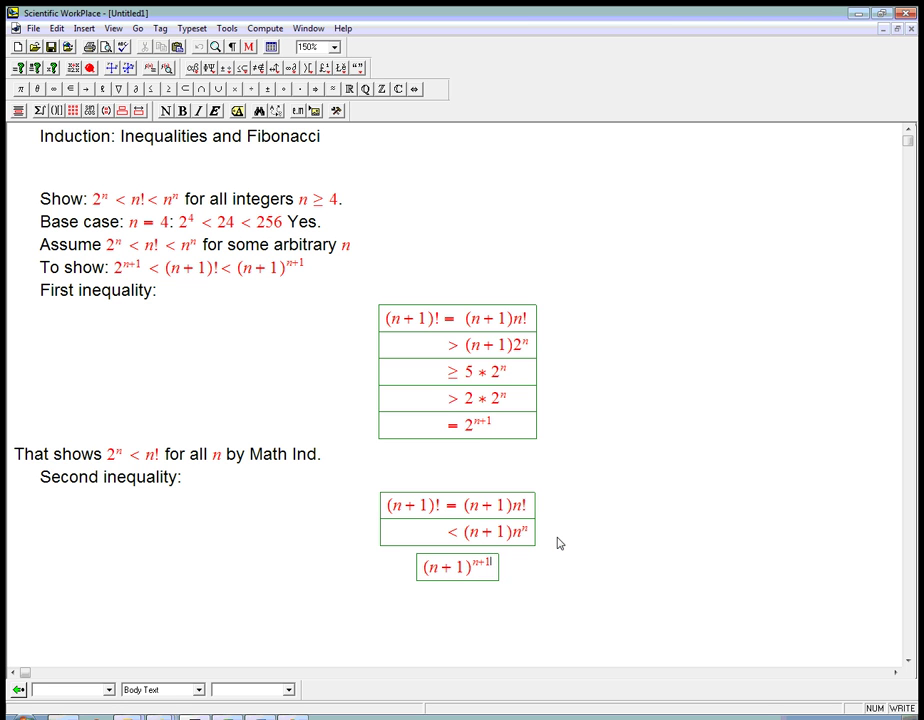
{"action": "key", "text": "Right"}
{"action": "type", "text": "= "}
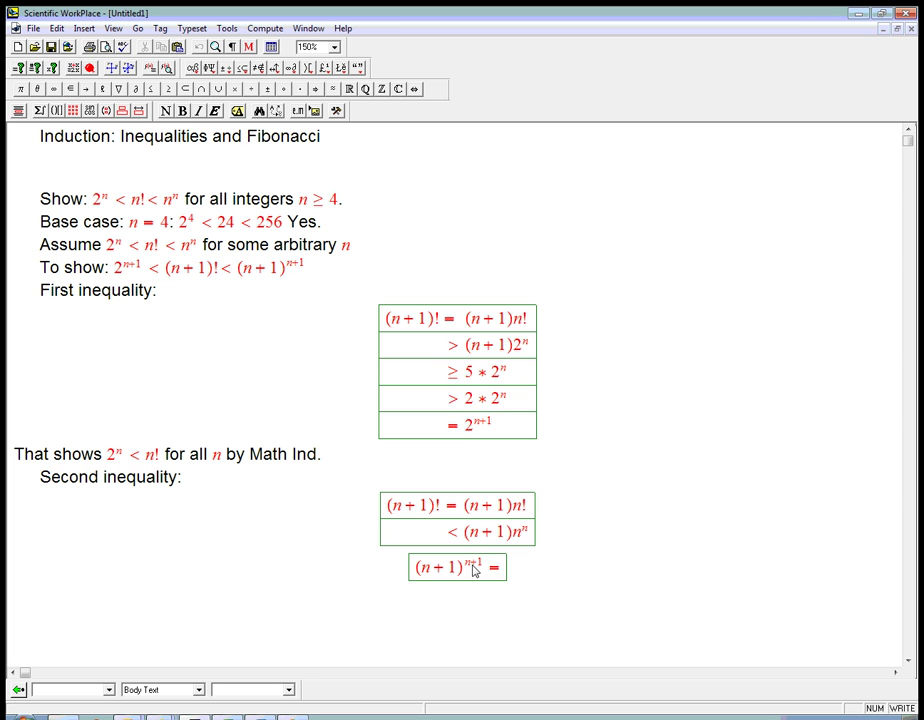
{"action": "type", "text": "(n + "}
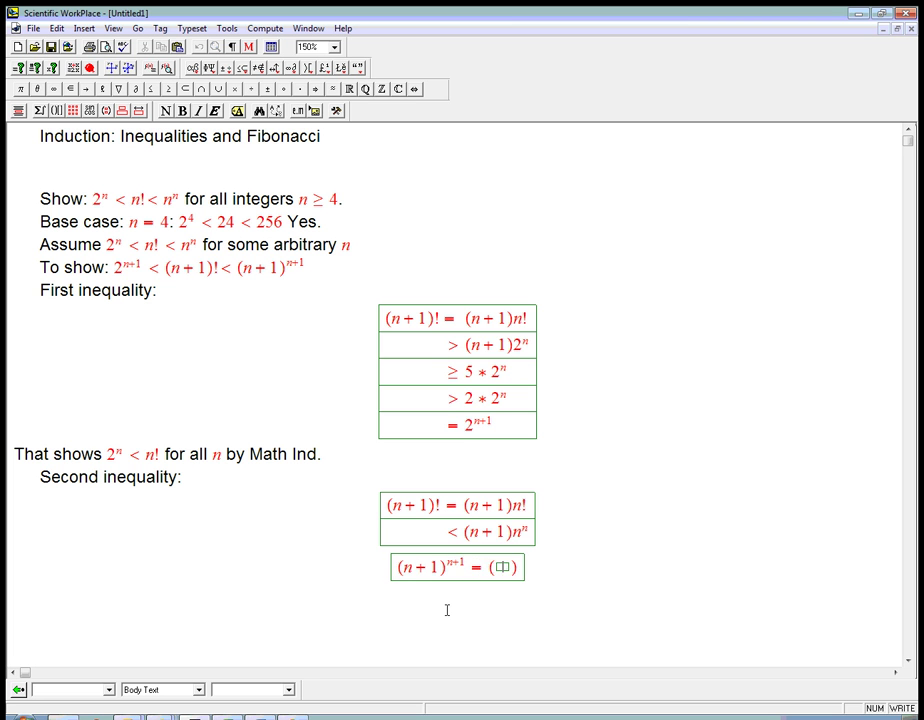
{"action": "type", "text": "1"}
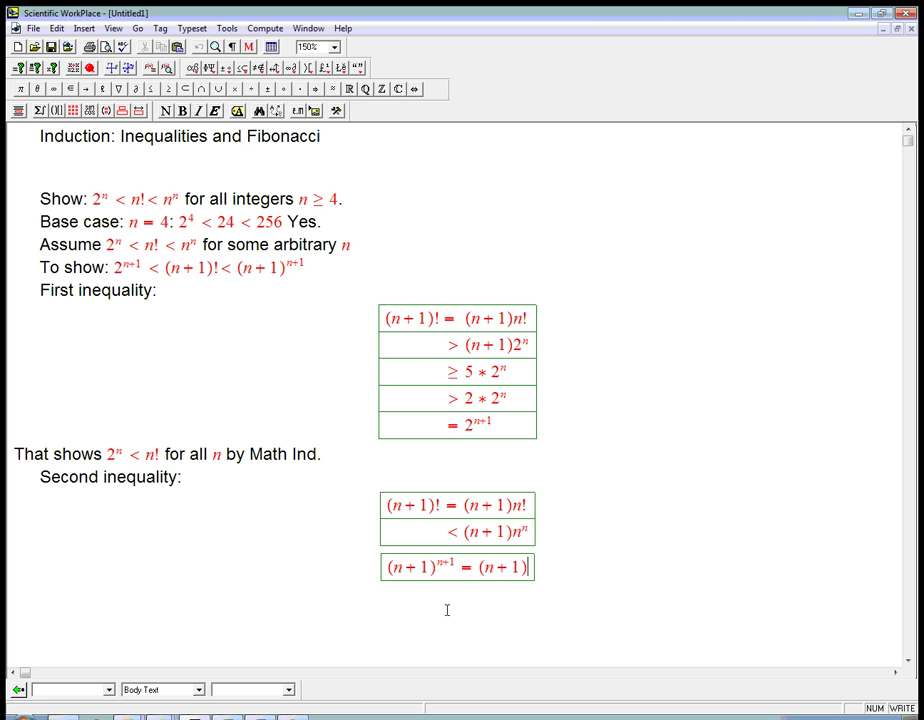
{"action": "key", "text": "Right"}
{"action": "key", "text": "ctrl+h"}
{"action": "type", "text": "n"}
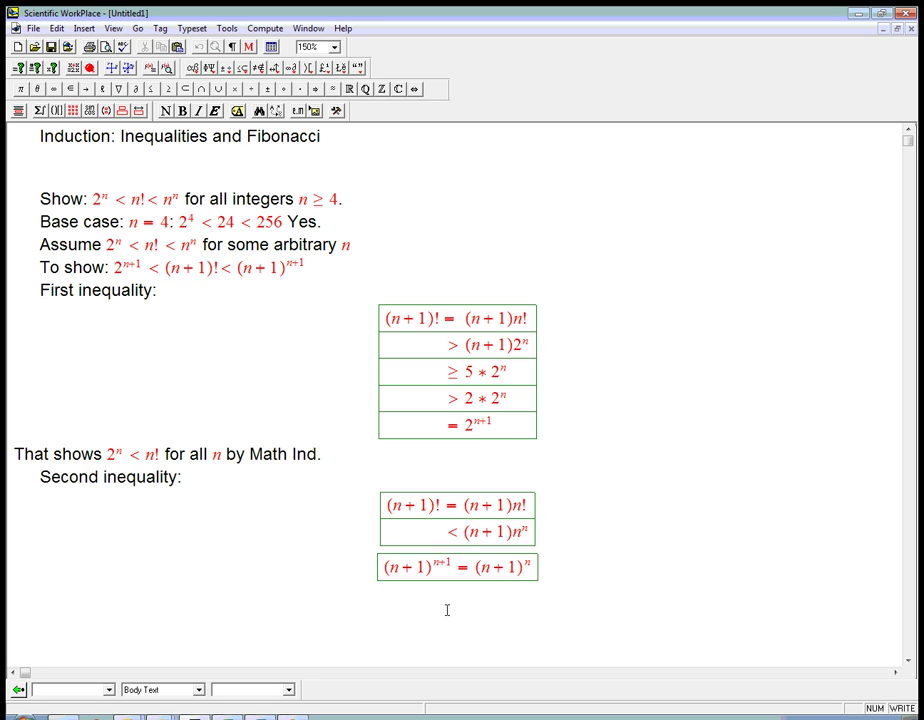
{"action": "key", "text": "Right"}
{"action": "type", "text": "(n+1"}
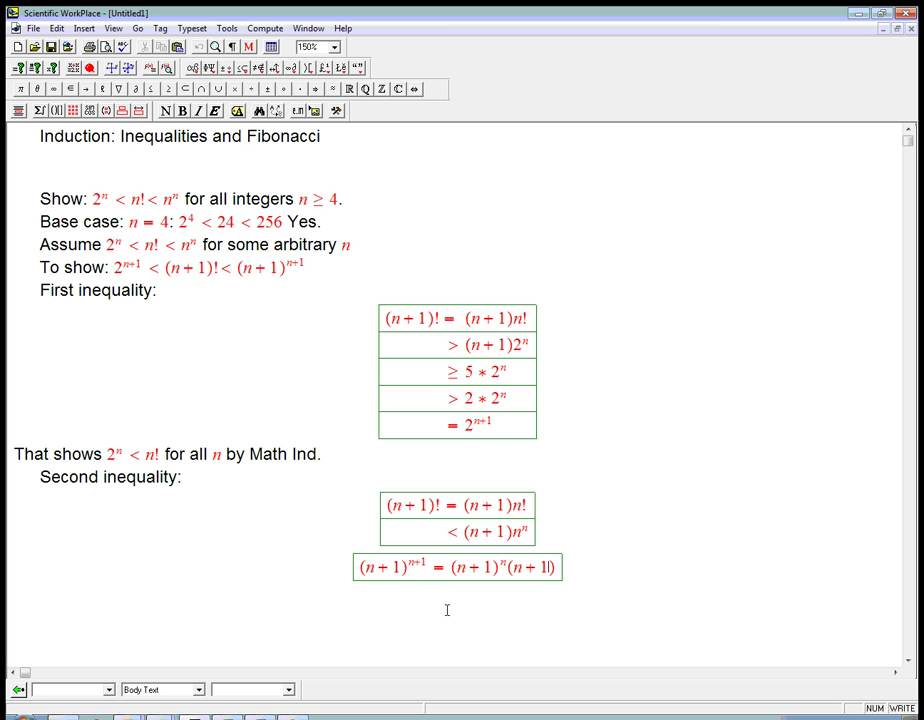
- Add a second row reading > n^n(n+1)
{"action": "key", "text": "Return"}
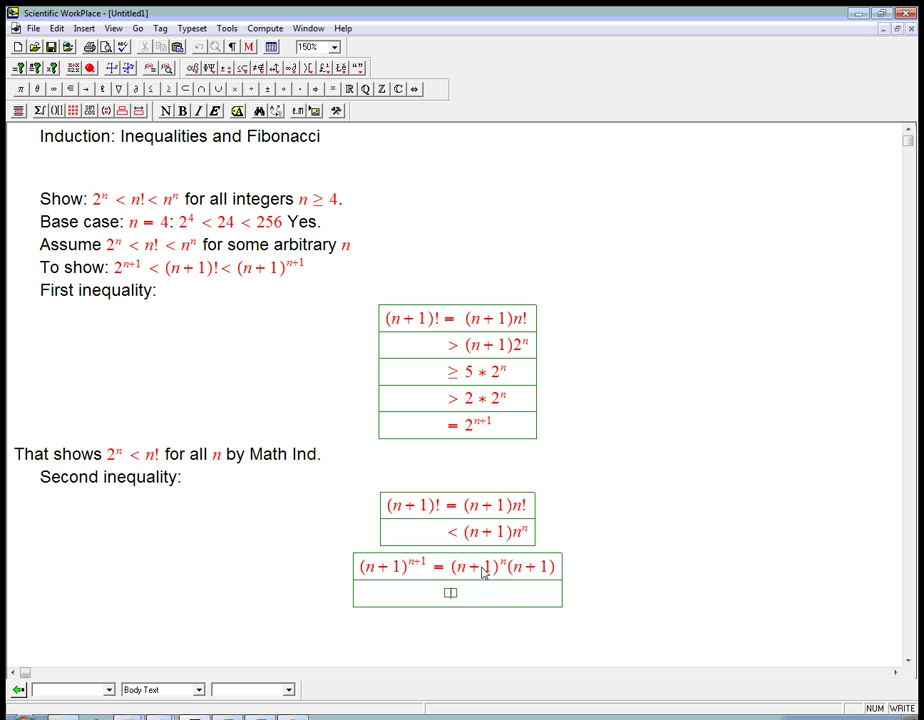
{"action": "type", "text": ">n^n(n+1)"}
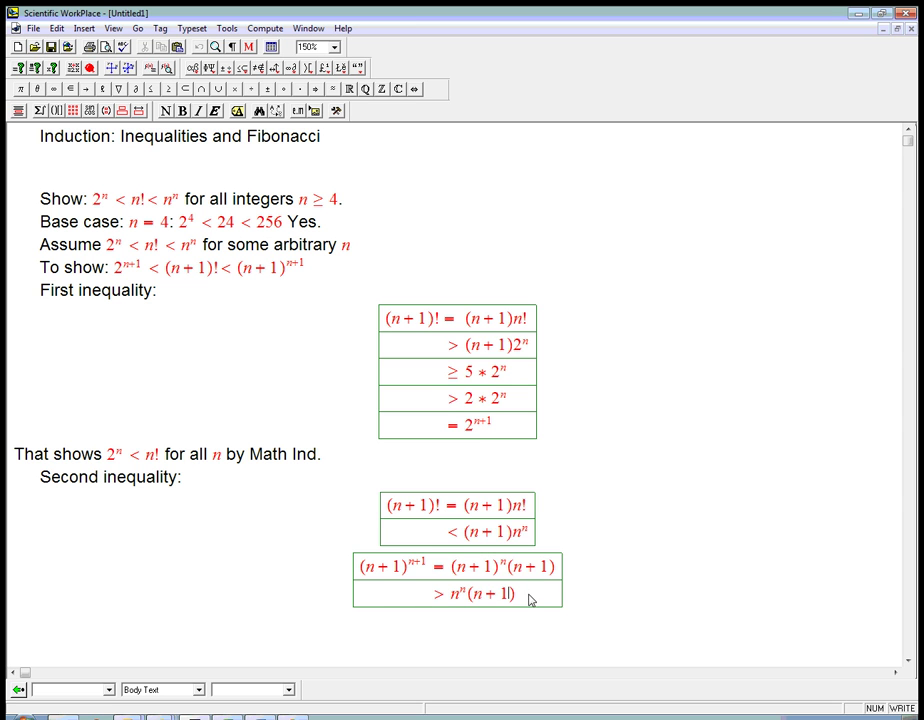
{"action": "left_click", "coordinate": [546, 548]}
- Add a third row < (n+1)^n(n+1), copying the expression from the lower table
{"action": "key", "text": "Return"}
{"action": "type", "text": "<"}
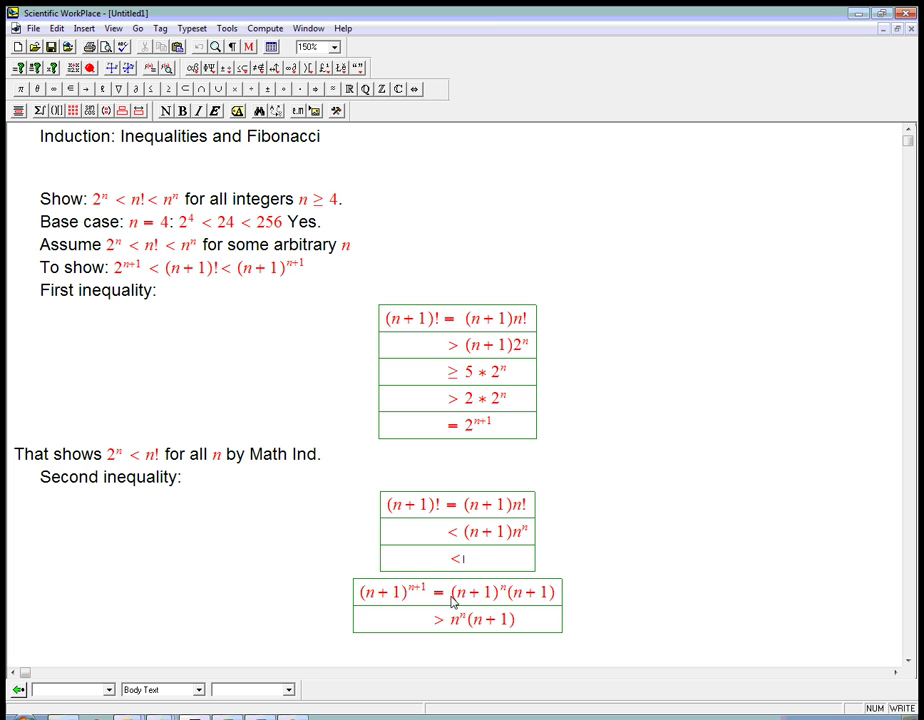
{"action": "left_click_drag", "start_coordinate": [452, 592], "coordinate": [538, 597]}
{"action": "key", "text": "ctrl+c"}
{"action": "left_click", "coordinate": [472, 567]}
{"action": "key", "text": "ctrl+v"}
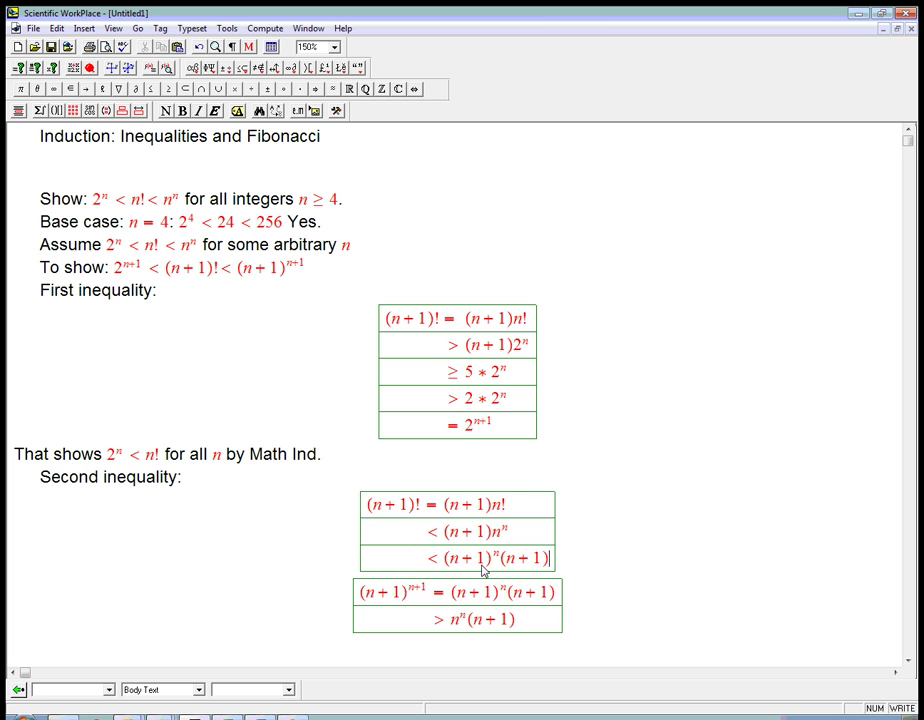
- Add a fourth row = (n+1)^{n+1}, copied from the lower table's first row
{"action": "key", "text": "Return"}
{"action": "type", "text": "="}
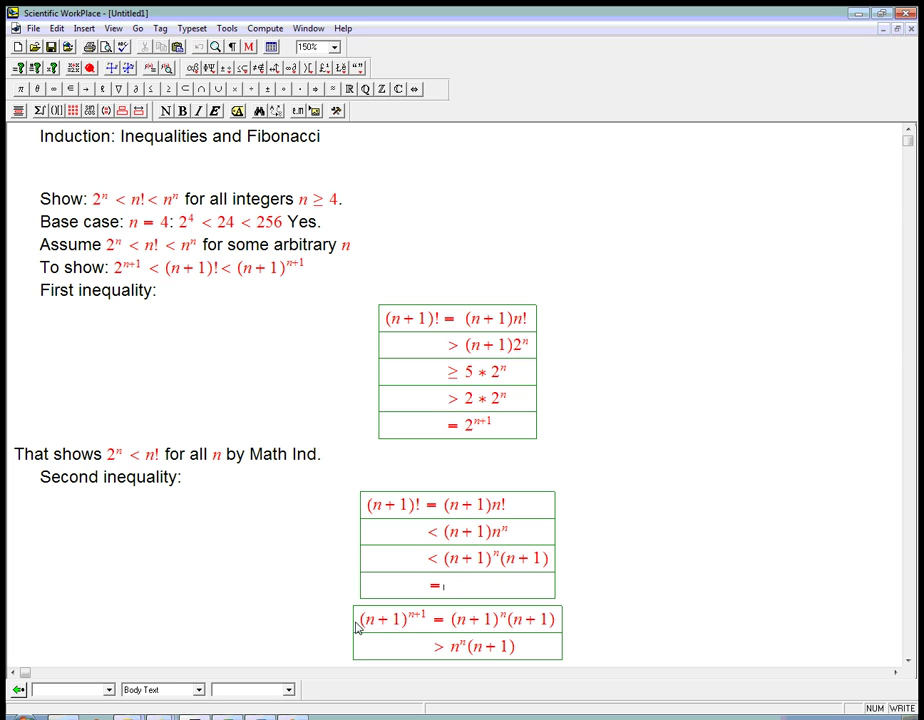
{"action": "left_click_drag", "start_coordinate": [358, 619], "coordinate": [422, 622]}
{"action": "key", "text": "ctrl+c"}
{"action": "left_click", "coordinate": [457, 588]}
{"action": "key", "text": "ctrl+v"}
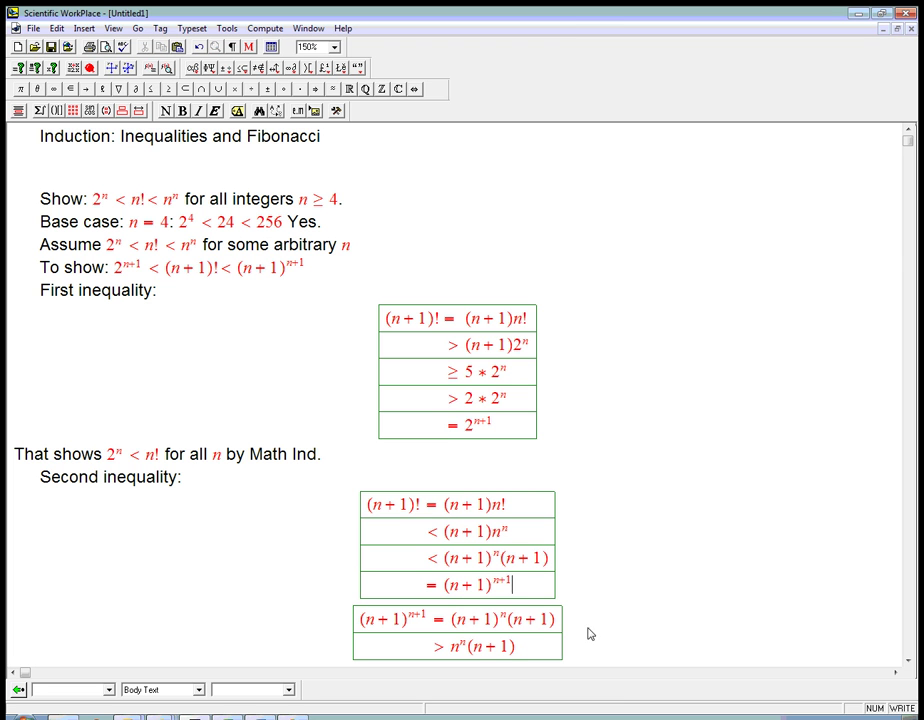
{"action": "left_click", "coordinate": [908, 664]}
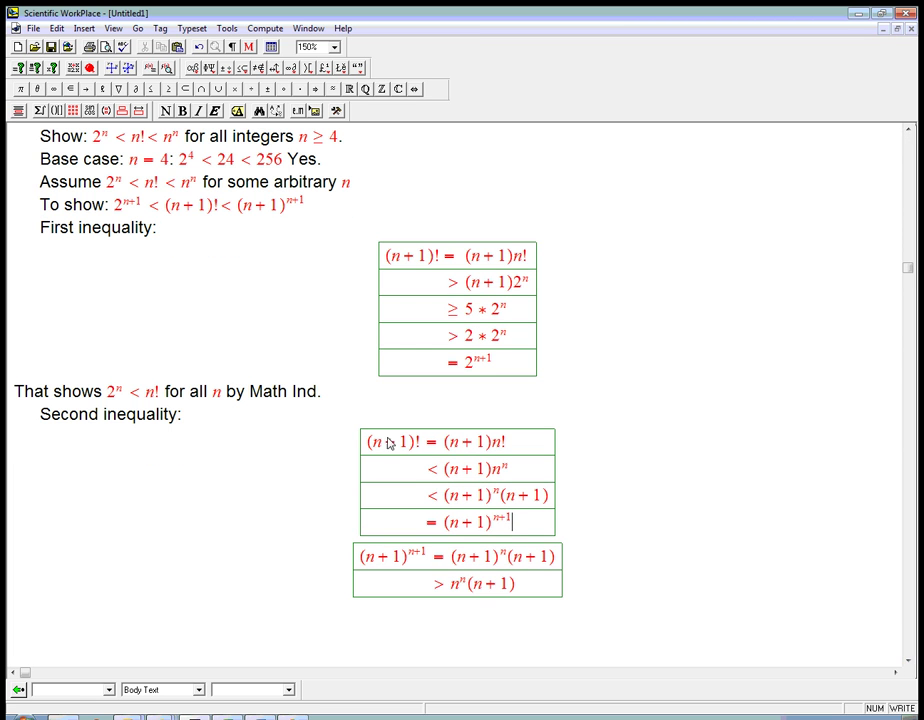
- Type 'So the second inequality is true by Math. Ind.' below the tables
{"action": "left_click", "coordinate": [600, 589]}
{"action": "key", "text": "Return"}
{"action": "type", "text": "So the second inequality is true f"}
{"action": "key", "text": "BackSpace"}
{"action": "type", "text": "by "}
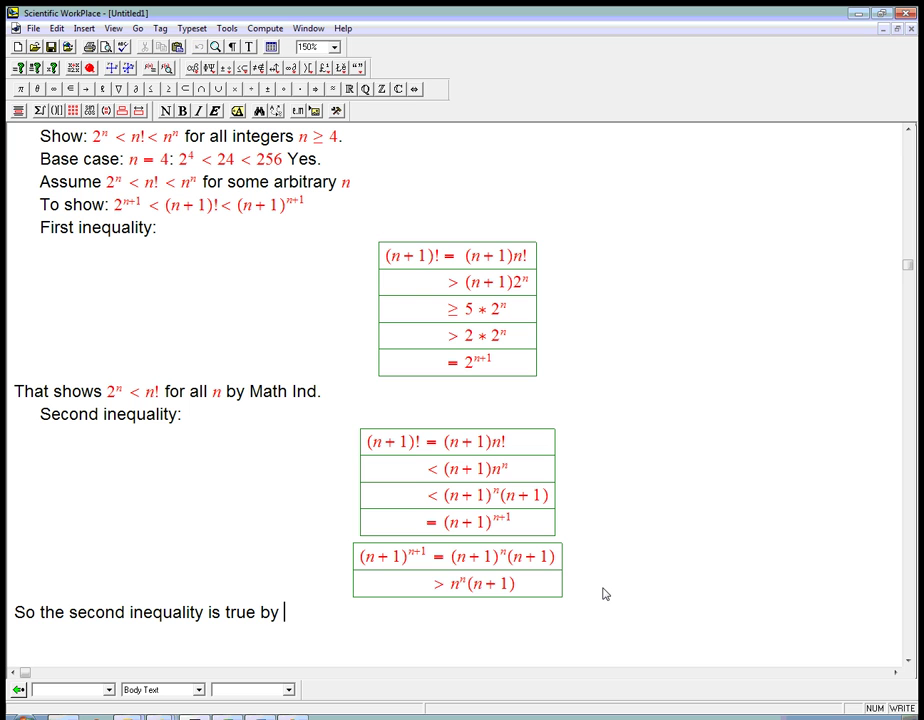
{"action": "type", "text": "Math. Ind."}
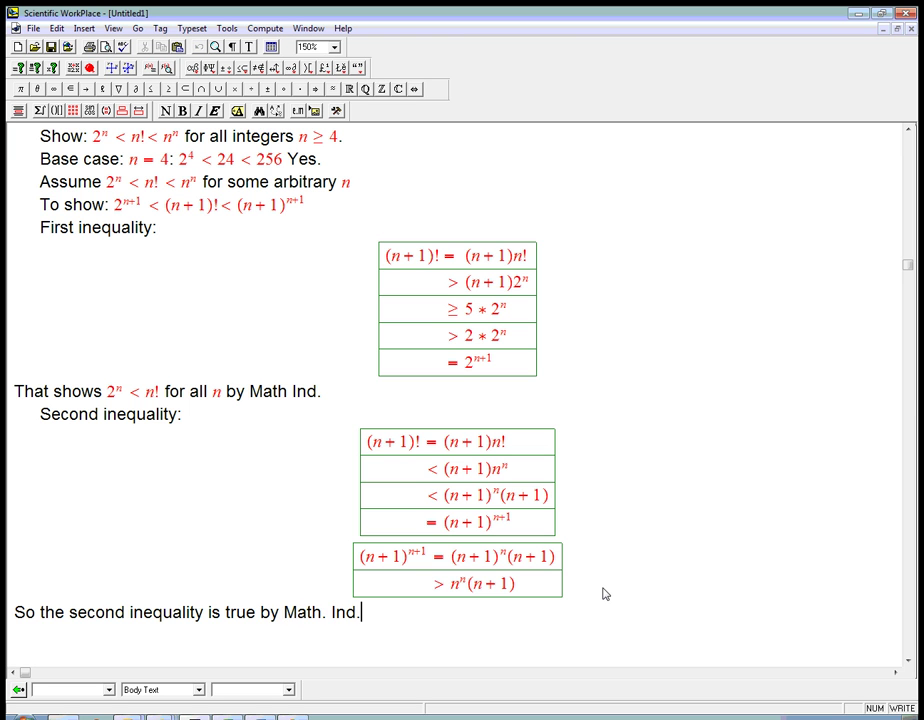
- Delete the extra blank lines before the Fibonacci 'Let' line
{"action": "key", "text": "Down"}
{"action": "key", "text": "Down"}
{"action": "key", "text": "Down"}
{"action": "key", "text": "Down"}
{"action": "key", "text": "Down"}
{"action": "key", "text": "Down"}
{"action": "key", "text": "Down"}
{"action": "key", "text": "Up"}
{"action": "key", "text": "Up"}
{"action": "key", "text": "Up"}
{"action": "key", "text": "Up"}
{"action": "key", "text": "Up"}
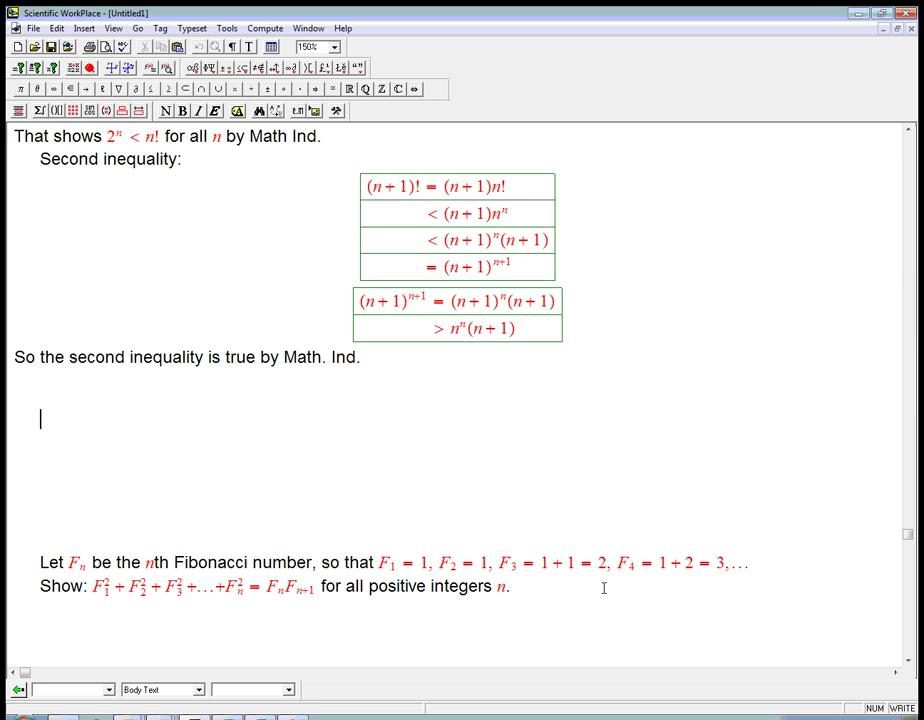
{"action": "key", "text": "shift+Down"}
{"action": "key", "text": "shift+Up"}
{"action": "key", "text": "Delete"}
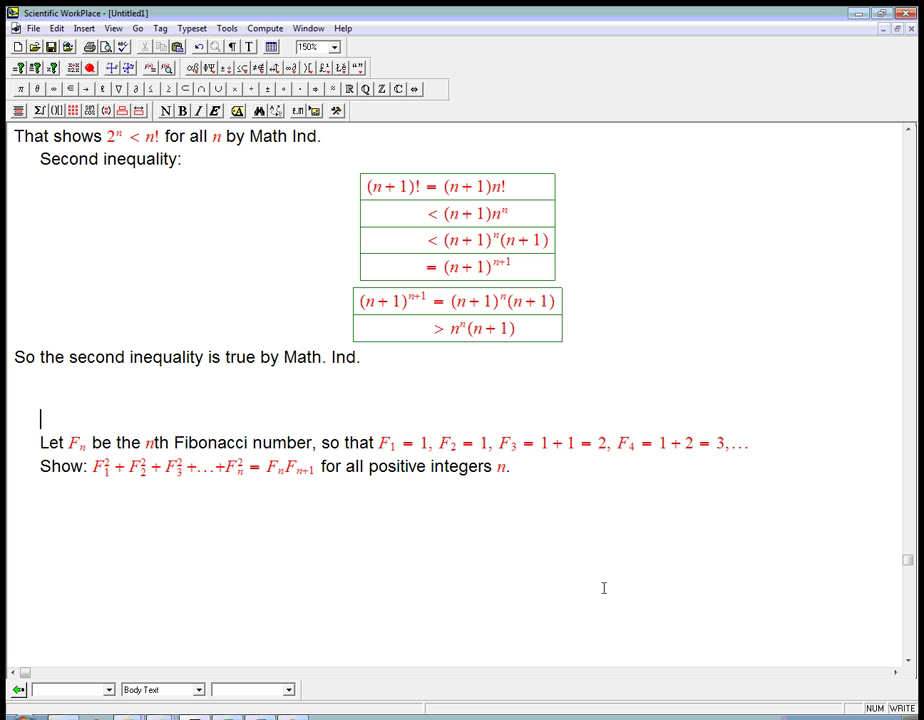
{"action": "key", "text": "BackSpace"}
{"action": "key", "text": "Down"}
{"action": "key", "text": "Right"}
{"action": "key", "text": "Right"}
{"action": "key", "text": "Right"}
{"action": "key", "text": "Right"}
{"action": "key", "text": "Right"}
{"action": "key", "text": "Right"}
{"action": "key", "text": "Right"}
{"action": "key", "text": "Right"}
{"action": "key", "text": "Right"}
{"action": "key", "text": "Right"}
{"action": "key", "text": "Right"}
{"action": "key", "text": "Right"}
{"action": "key", "text": "Right"}
{"action": "key", "text": "Right"}
{"action": "key", "text": "Right"}
{"action": "key", "text": "Right"}
{"action": "key", "text": "Right"}
{"action": "key", "text": "Right"}
{"action": "key", "text": "Right"}
{"action": "key", "text": "Right"}
{"action": "key", "text": "Right"}
{"action": "key", "text": "Right"}
{"action": "key", "text": "Right"}
{"action": "key", "text": "Right"}
{"action": "key", "text": "Right"}
{"action": "key", "text": "Right"}
{"action": "key", "text": "Right"}
{"action": "key", "text": "Right"}
{"action": "key", "text": "Right"}
{"action": "key", "text": "Right"}
{"action": "key", "text": "Right"}
{"action": "key", "text": "Right"}
{"action": "key", "text": "Right"}
{"action": "key", "text": "Right"}
{"action": "key", "text": "Right"}
{"action": "key", "text": "Right"}
{"action": "key", "text": "Right"}
{"action": "key", "text": "Right"}
{"action": "key", "text": "Right"}
{"action": "key", "text": "Right"}
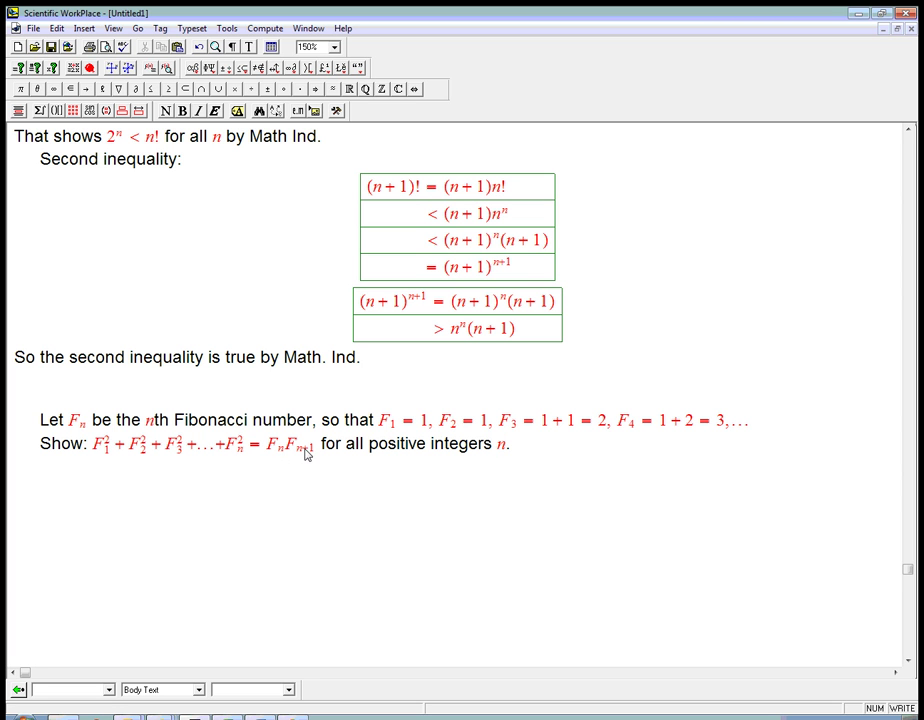
- Start a 'Base case:' line with math n=1
{"action": "key", "text": "Return"}
{"action": "type", "text": "AB"}
{"action": "key", "text": "BackSpace"}
{"action": "key", "text": "BackSpace"}
{"action": "type", "text": "Base case:"}
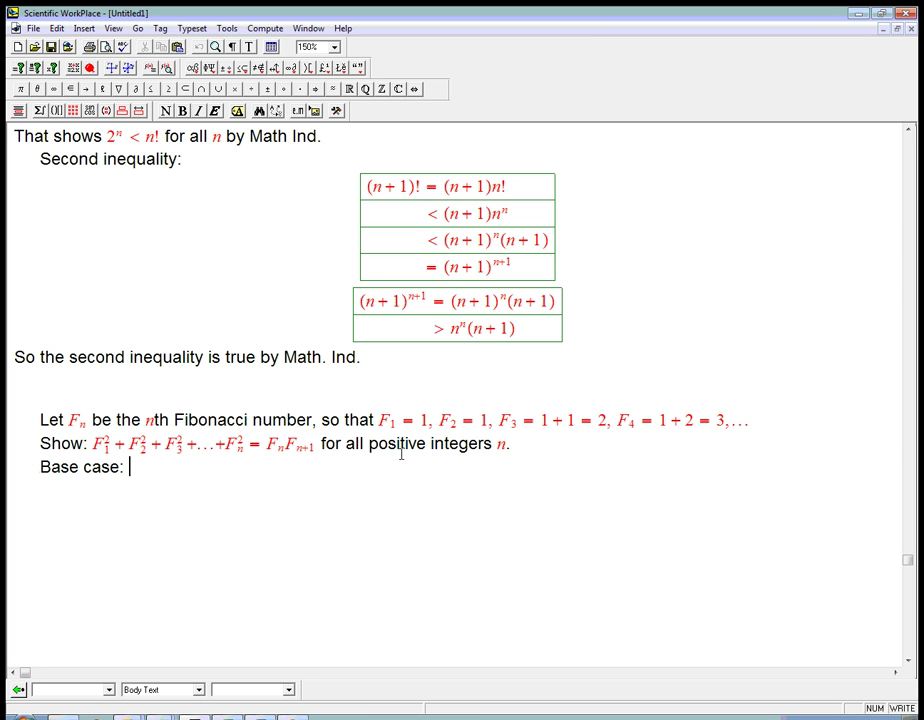
{"action": "key", "text": "ctrl+m"}
{"action": "type", "text": "n=1"}
- Complete the base case as F_1^2 = 1^2 = 1*1 Yes
{"action": "type", "text": ": "}
{"action": "type", "text": "F"}
{"action": "key", "text": "ctrl+l"}
{"action": "type", "text": "1"}
{"action": "key", "text": "ctrl+h"}
{"action": "type", "text": "2"}
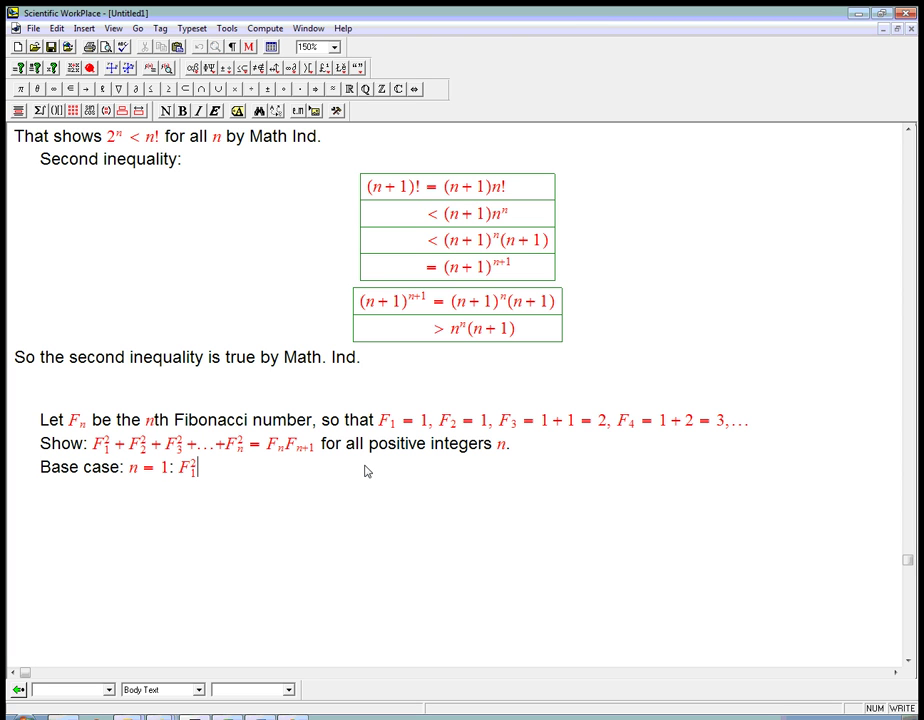
{"action": "key", "text": "Right"}
{"action": "type", "text": "=1"}
{"action": "key", "text": "ctrl+h"}
{"action": "type", "text": "2"}
{"action": "key", "text": "Right"}
{"action": "type", "text": "= 1 * 1 Yes."}
- Add the line 'Assume [Show formula] for some arbitrary n.'
{"action": "key", "text": "Return"}
{"action": "type", "text": "Assume"}
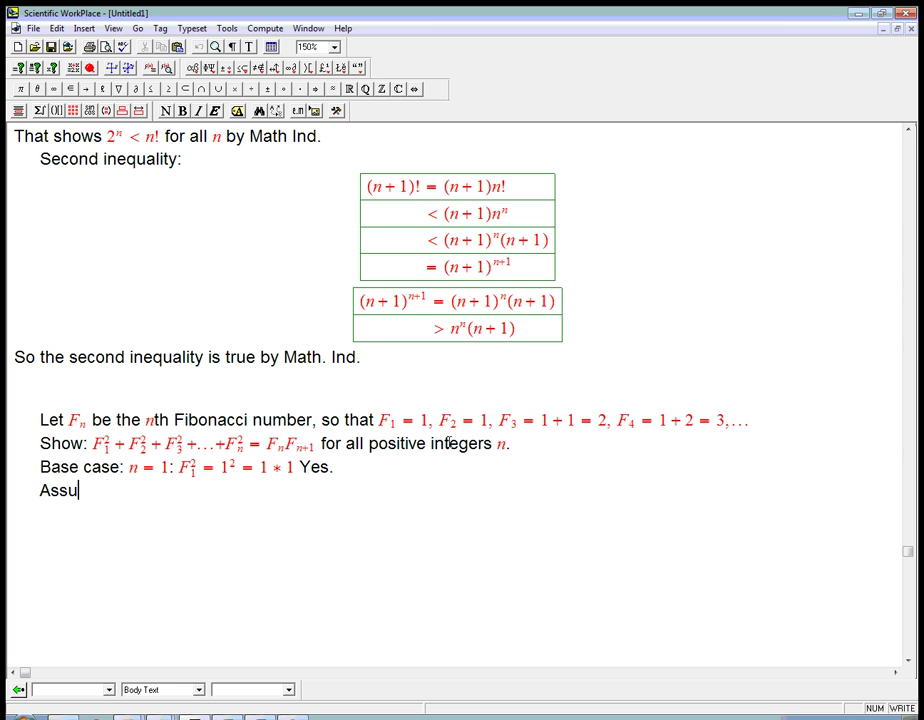
{"action": "left_click_drag", "start_coordinate": [105, 452], "coordinate": [309, 447]}
{"action": "left_click", "coordinate": [311, 452]}
{"action": "left_click_drag", "start_coordinate": [107, 458], "coordinate": [318, 452]}
{"action": "key", "text": "ctrl+c"}
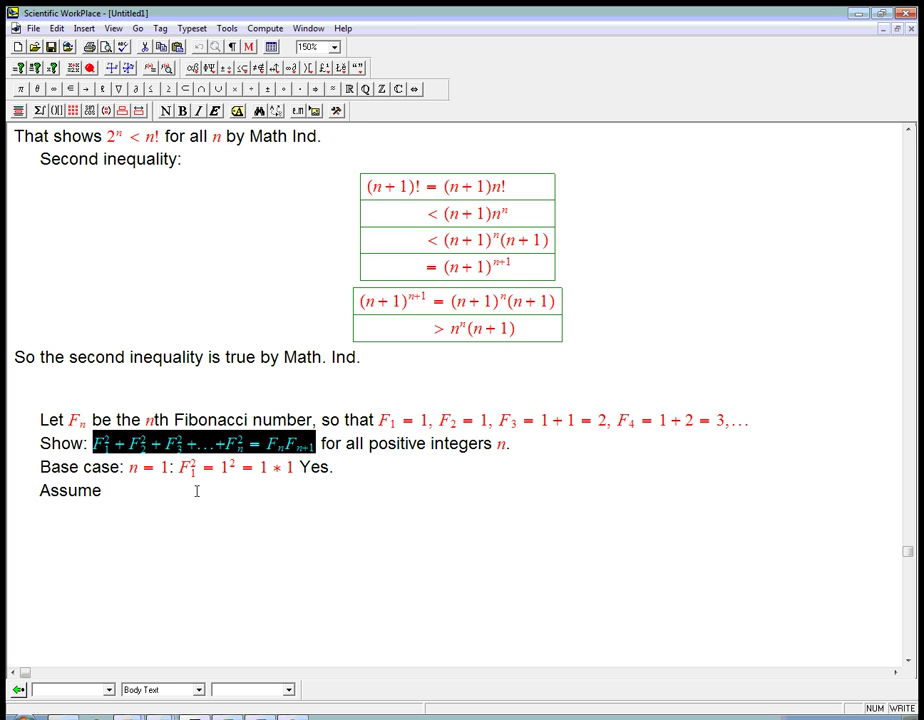
{"action": "left_click", "coordinate": [194, 491]}
{"action": "key", "text": "ctrl+v"}
{"action": "type", "text": "for "}
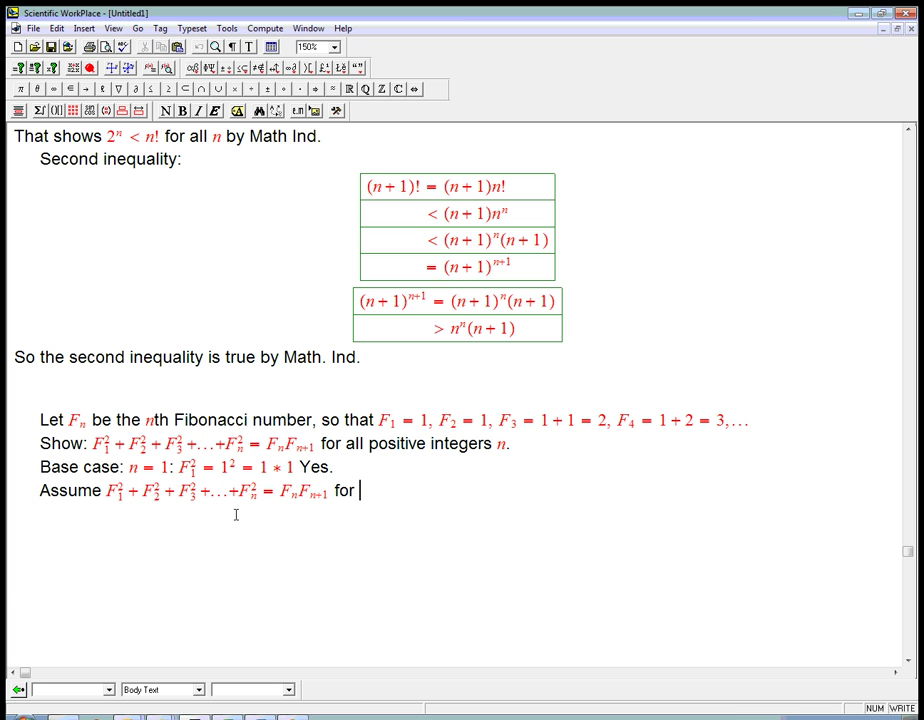
{"action": "type", "text": "some arbitrary"}
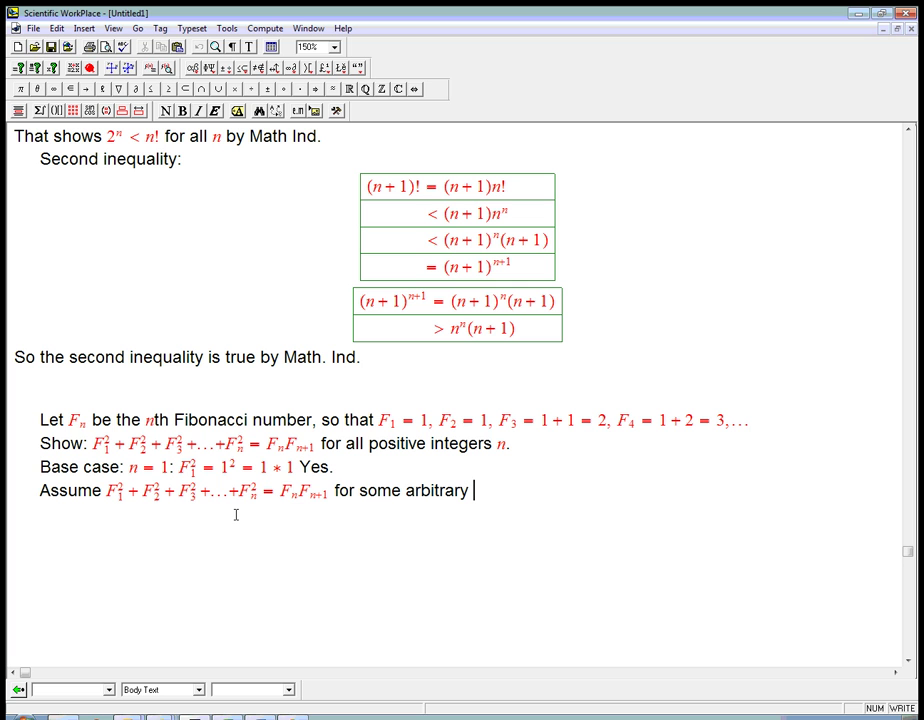
{"action": "key", "text": "ctrl+m"}
{"action": "type", "text": "n"}
{"action": "type", "text": "."}
- Add a 'To show:' line containing the same formula
{"action": "key", "text": "Return"}
{"action": "type", "text": "To show:"}
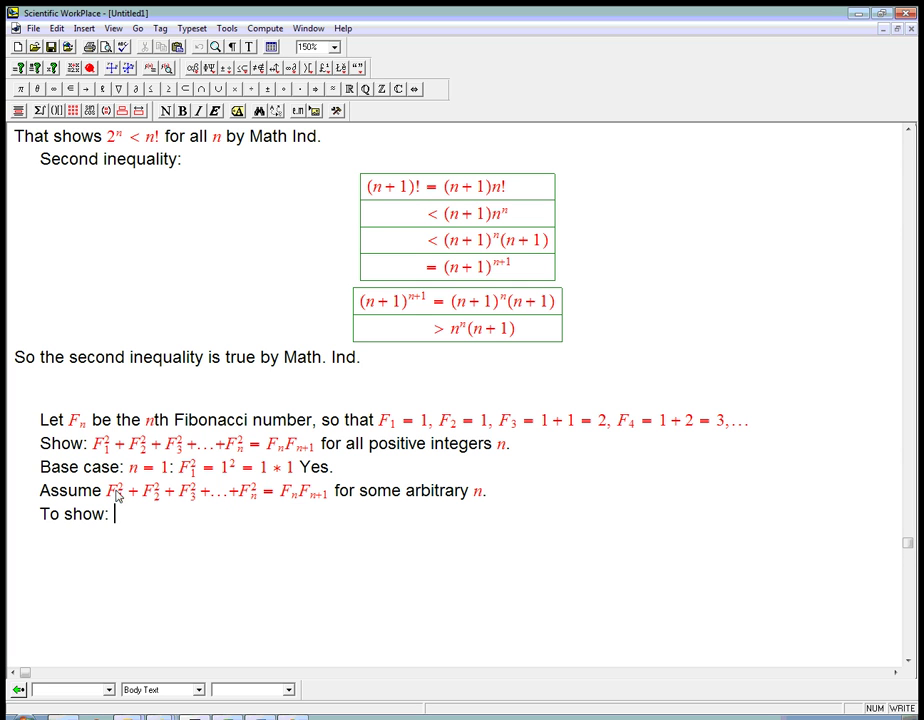
{"action": "left_click_drag", "start_coordinate": [117, 496], "coordinate": [325, 496]}
{"action": "left_click", "coordinate": [189, 510]}
{"action": "key", "text": "ctrl+v"}
- Insert +F_{n+1}^2 before the = and change the right-side F_n subscript to n+1
{"action": "left_click", "coordinate": [266, 521]}
{"action": "type", "text": "+"}
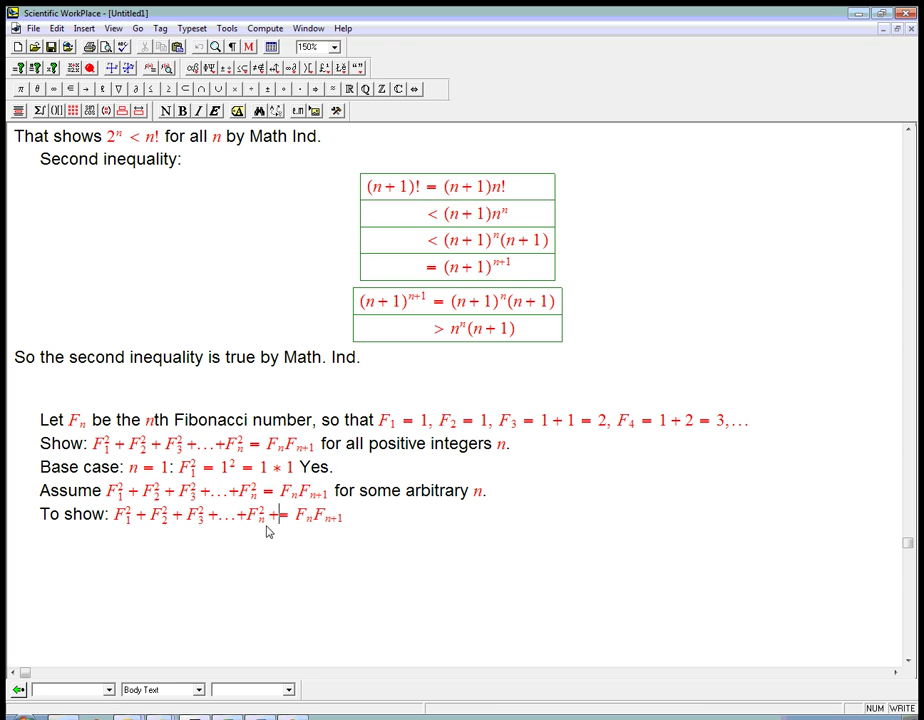
{"action": "type", "text": "F"}
{"action": "key", "text": "ctrl+l"}
{"action": "type", "text": "n+1"}
{"action": "key", "text": "Right"}
{"action": "key", "text": "ctrl+h"}
{"action": "type", "text": "2"}
{"action": "key", "text": "Right"}
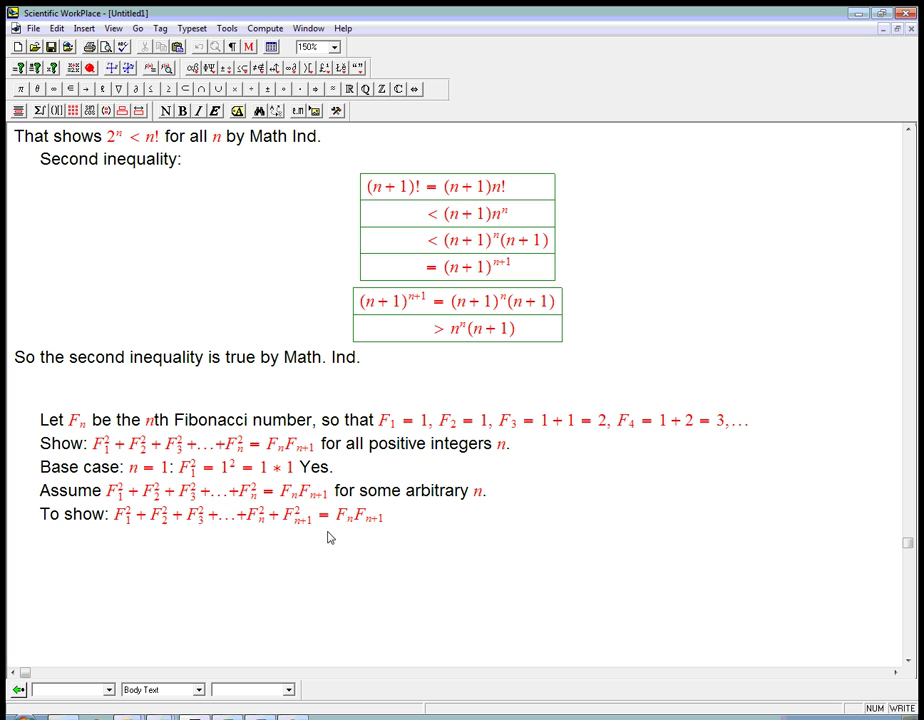
{"action": "left_click", "coordinate": [358, 524]}
{"action": "type", "text": "+1"}
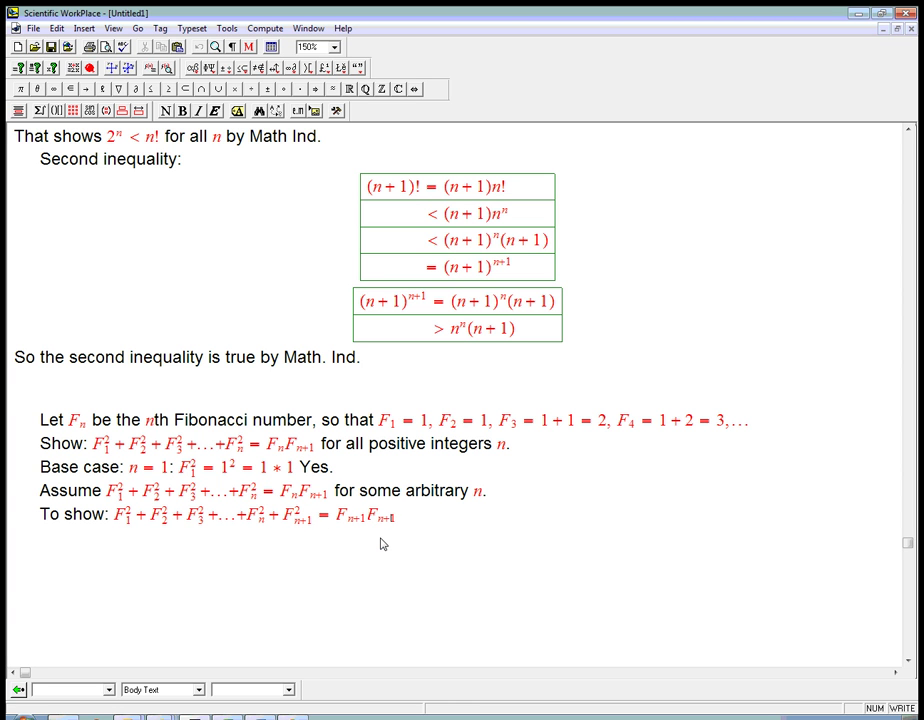